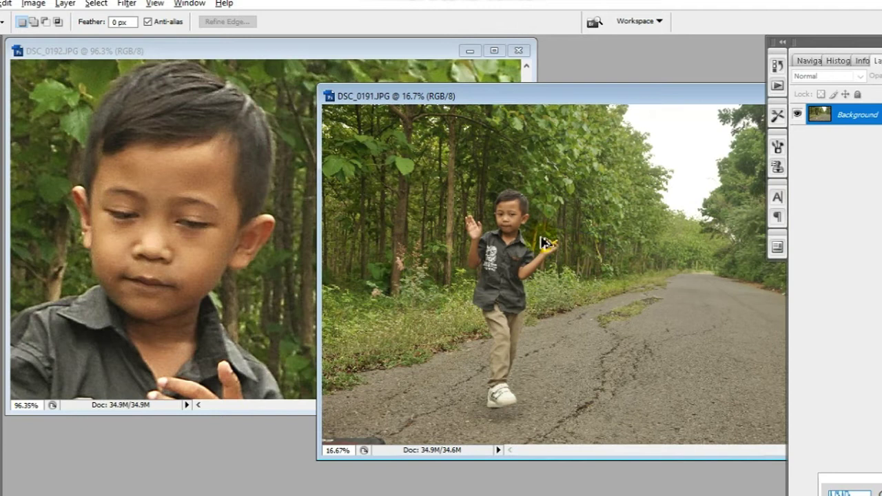
# Lasso loosely around the boy's head and collar in DSC_0191.JPG and move the selected area into DSC_0192.JPG as a new layer.
pyautogui.scroll(1, 541, 243)
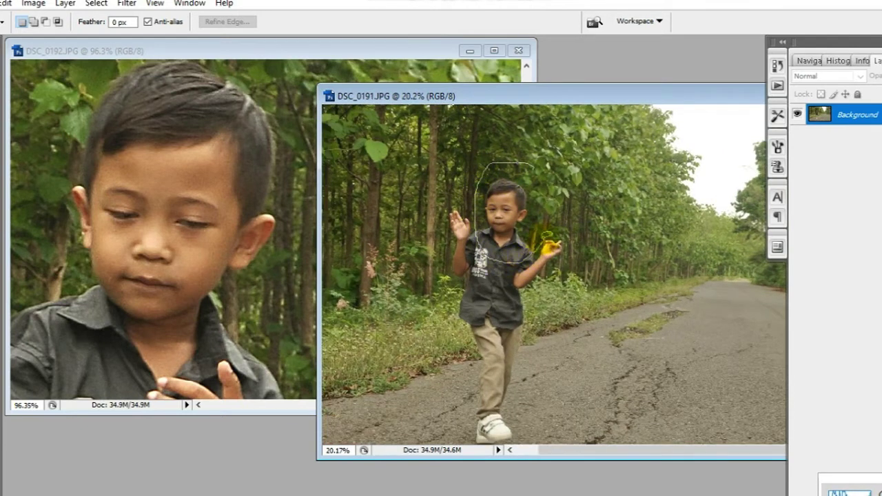
pyautogui.moveTo(542, 196); pyautogui.dragTo(508, 168)
pyautogui.moveTo(516, 217)
pyautogui.mouseDown()
pyautogui.moveTo(471, 229)
pyautogui.moveTo(328, 236)
pyautogui.moveTo(521, 199)
pyautogui.mouseUp()
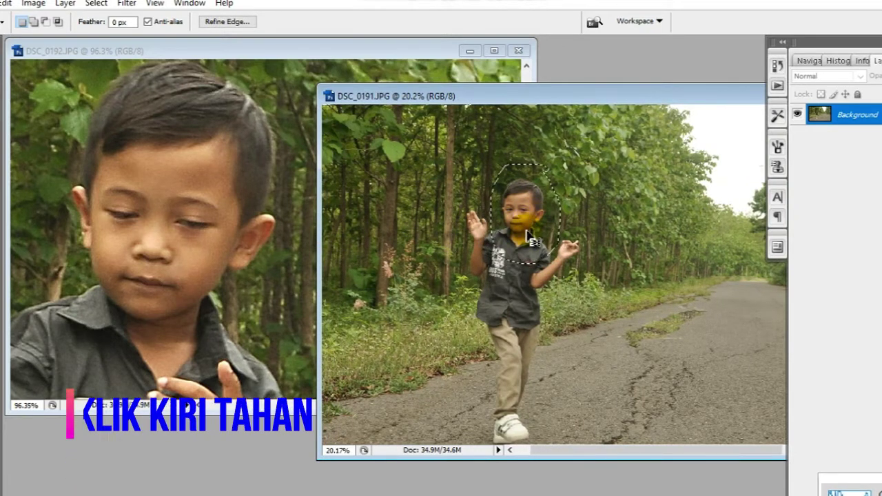
pyautogui.keyDown('ctrl'); pyautogui.click(525, 222); pyautogui.keyUp('ctrl')
pyautogui.moveTo(525, 222); pyautogui.dragTo(230, 229)
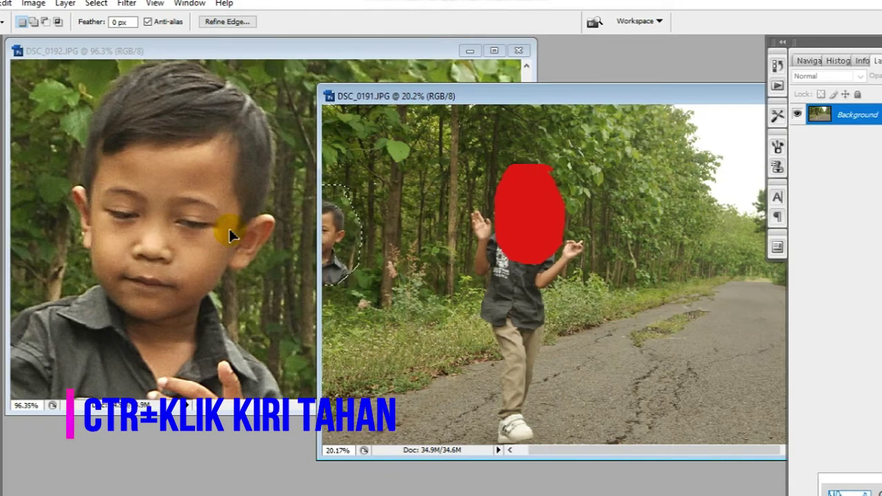
pyautogui.click(622, 235)
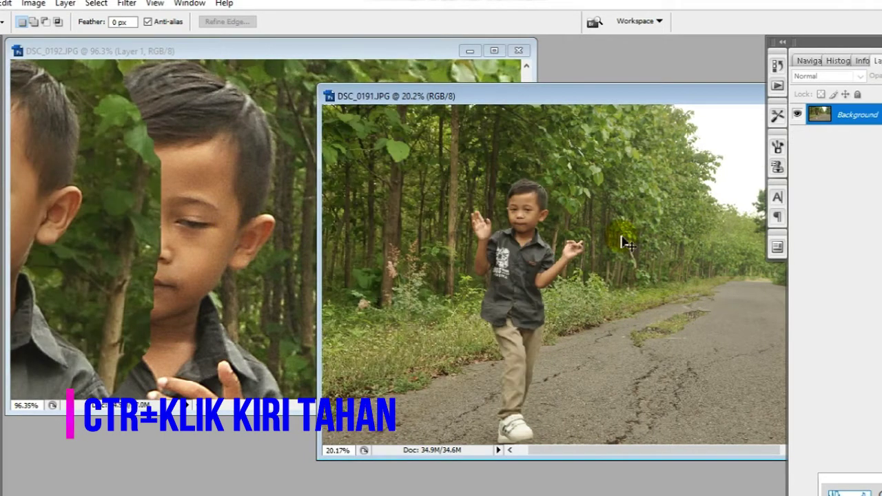
# Close DSC_0191.JPG and maximize the DSC_0192.JPG document window.
pyautogui.hotkey('ctrl', 'w')
pyautogui.click(463, 204)
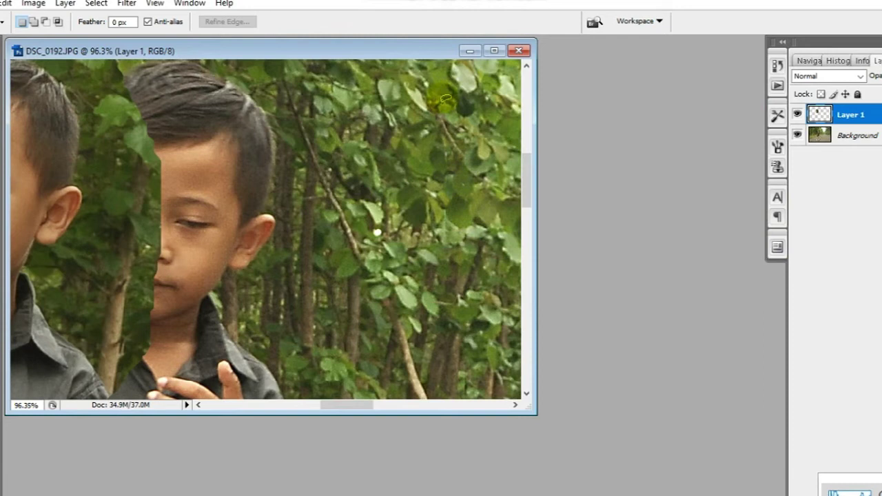
pyautogui.click(495, 51)
# Move the pasted head on Layer 1 over the downward-looking head in the background photo.
pyautogui.moveTo(373, 205); pyautogui.dragTo(638, 266)
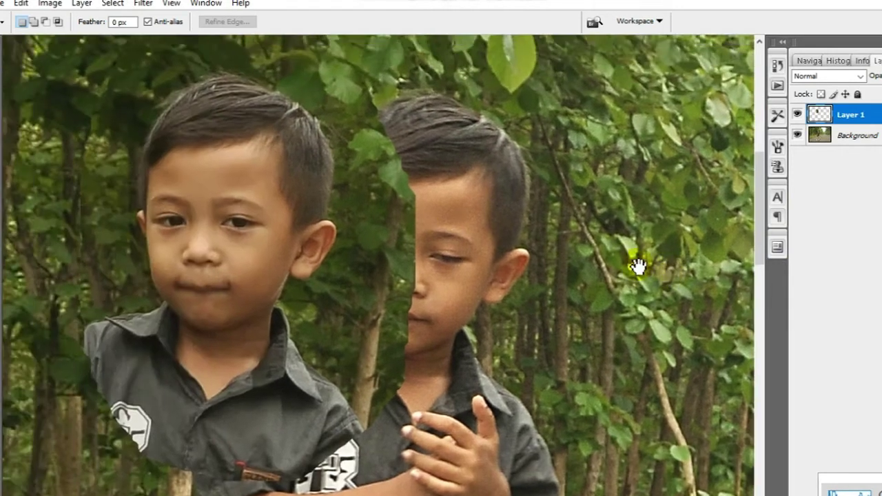
pyautogui.moveTo(436, 240); pyautogui.dragTo(541, 224)
pyautogui.moveTo(365, 240); pyautogui.dragTo(535, 246)
pyautogui.moveTo(603, 299); pyautogui.dragTo(392, 242)
pyautogui.hotkey('ctrl', '-')
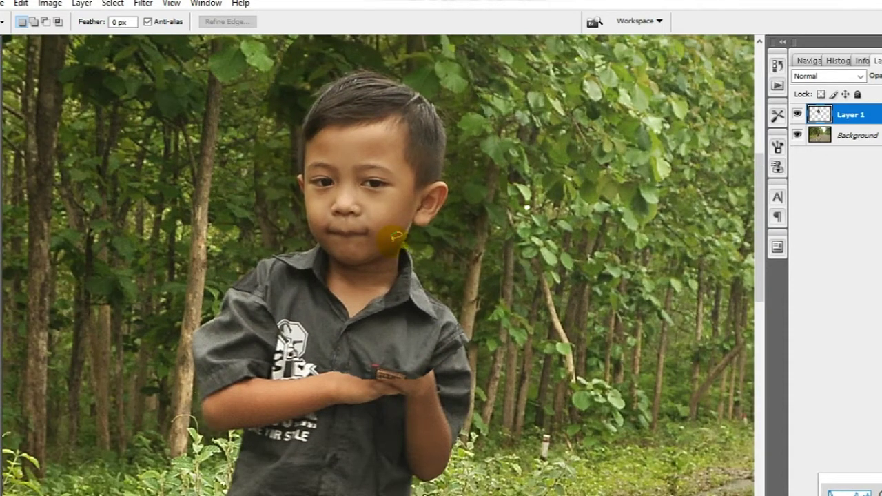
# Set Layer 1 to 50% opacity and align the pasted face with the face underneath.
pyautogui.press('5')
pyautogui.scroll(2, 407, 224)
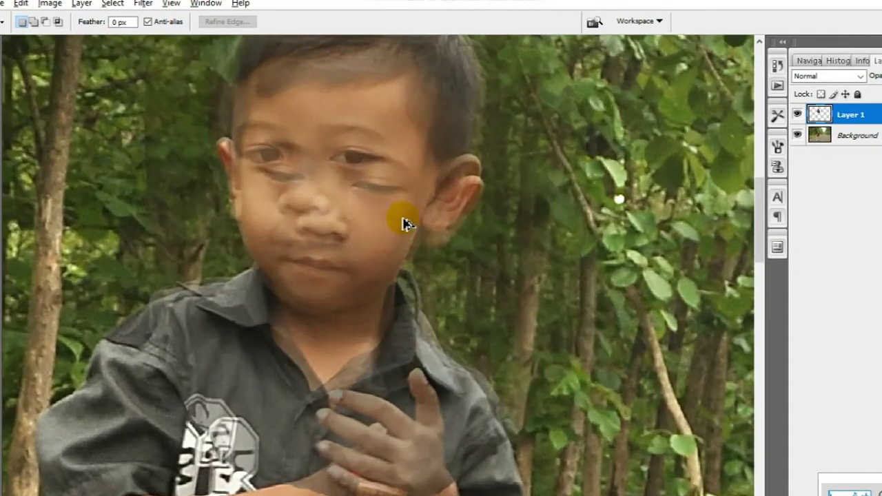
pyautogui.moveTo(394, 220); pyautogui.dragTo(404, 230)
pyautogui.scroll(-1, 430, 241)
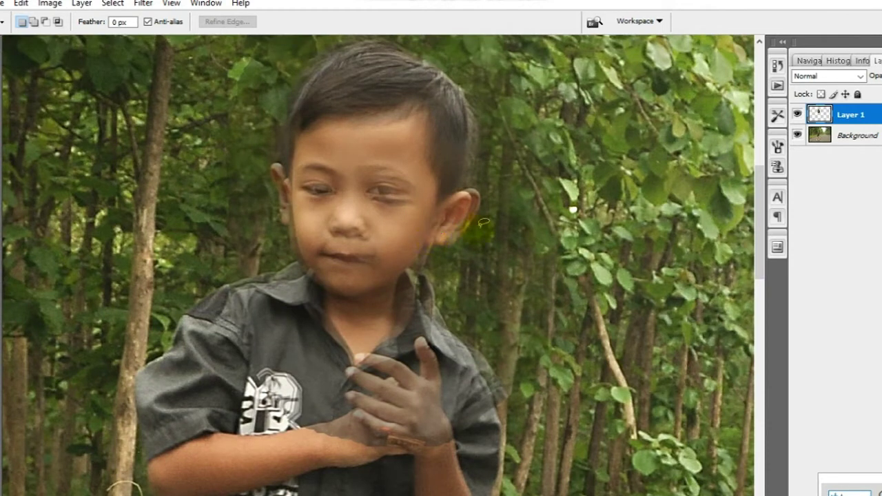
pyautogui.scroll(2, 408, 183)
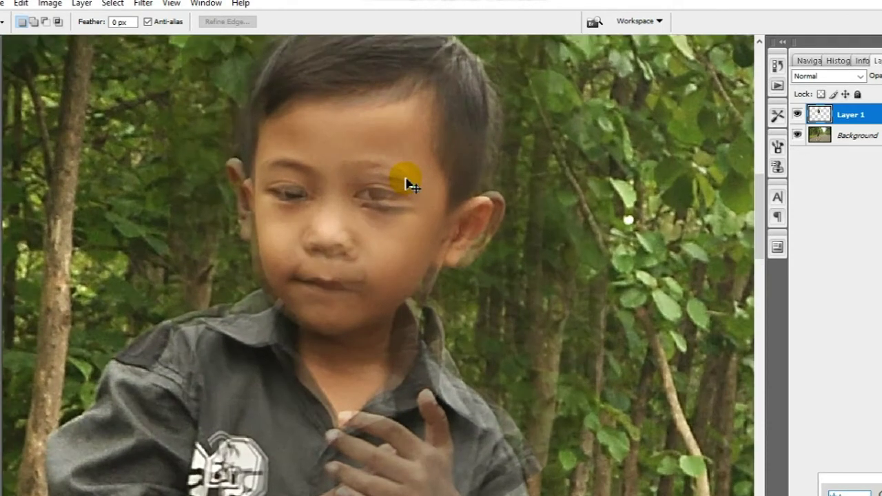
pyautogui.scroll(-1, 408, 184)
# Rotate the pasted head about 3.1 degrees around a pivot on the forehead, apply the transform and restore full layer opacity.
pyautogui.hotkey('ctrl', 't')
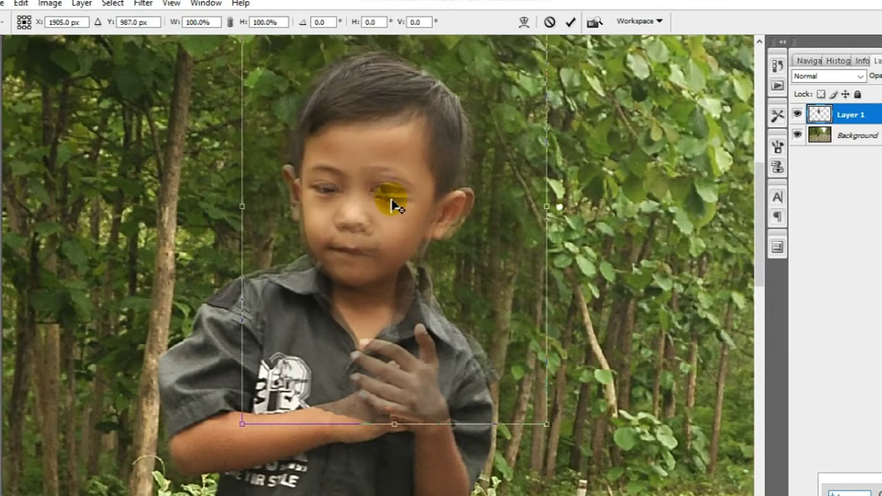
pyautogui.moveTo(398, 216); pyautogui.dragTo(365, 157)
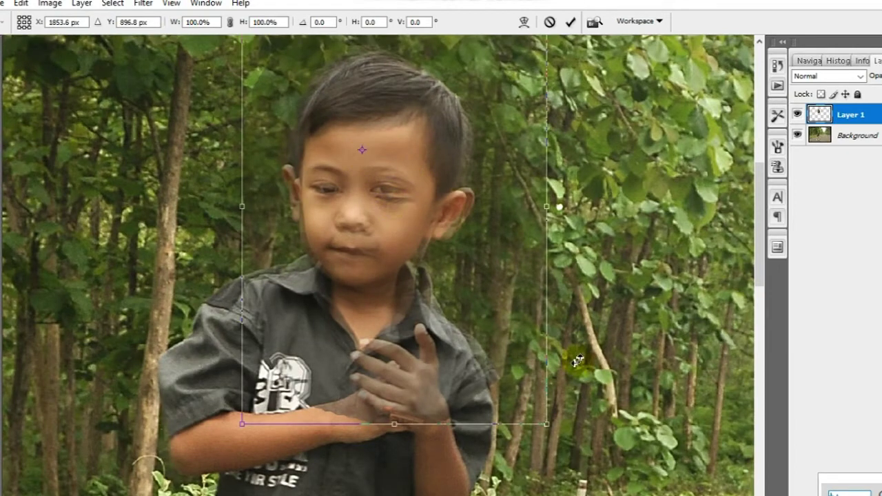
pyautogui.moveTo(585, 392); pyautogui.dragTo(569, 398)
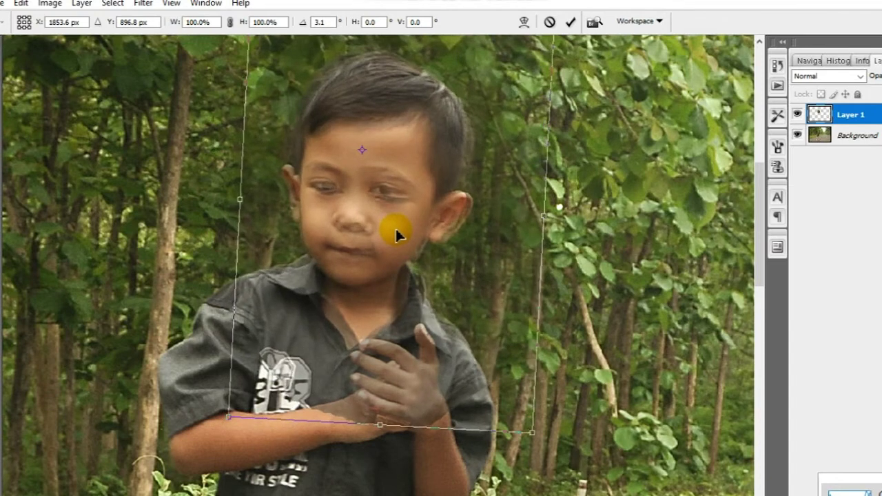
pyautogui.press('Return')
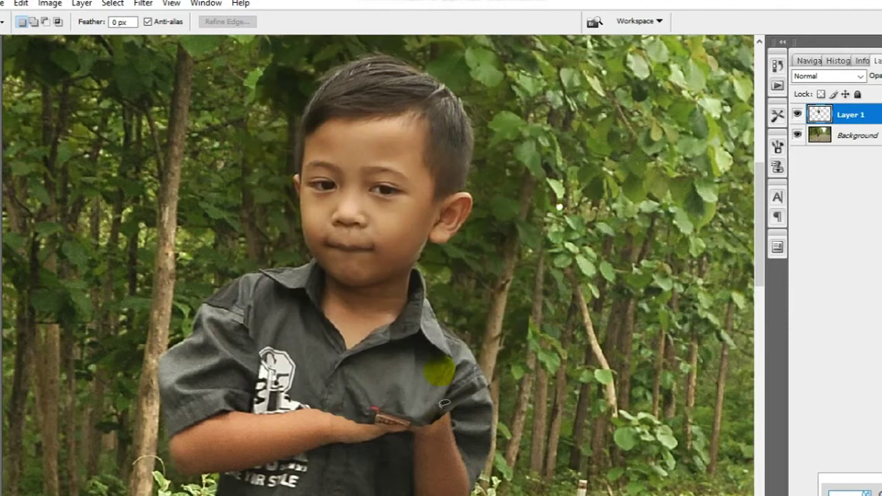
# Erase Layer 1's hard edge in the foliage above the hair with a soft 125 px eraser at 51% opacity.
pyautogui.scroll(-2, 493, 364)
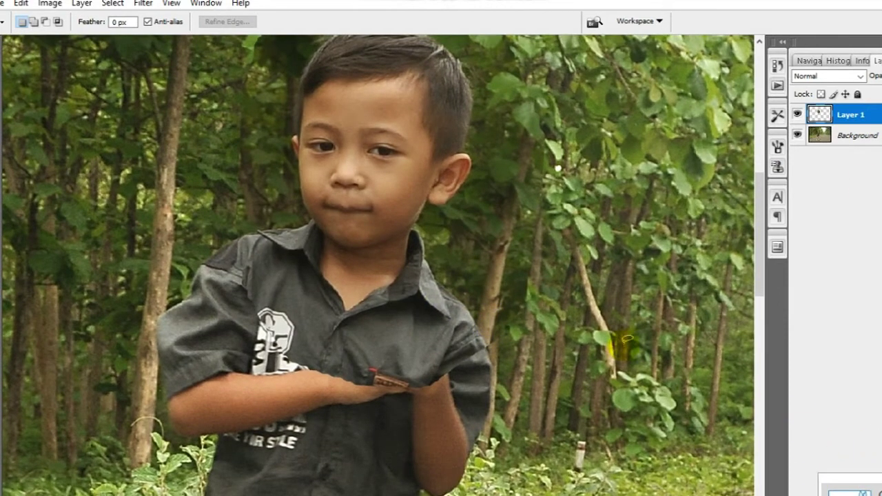
pyautogui.moveTo(493, 190); pyautogui.dragTo(433, 322)
pyautogui.scroll(2, 400, 163)
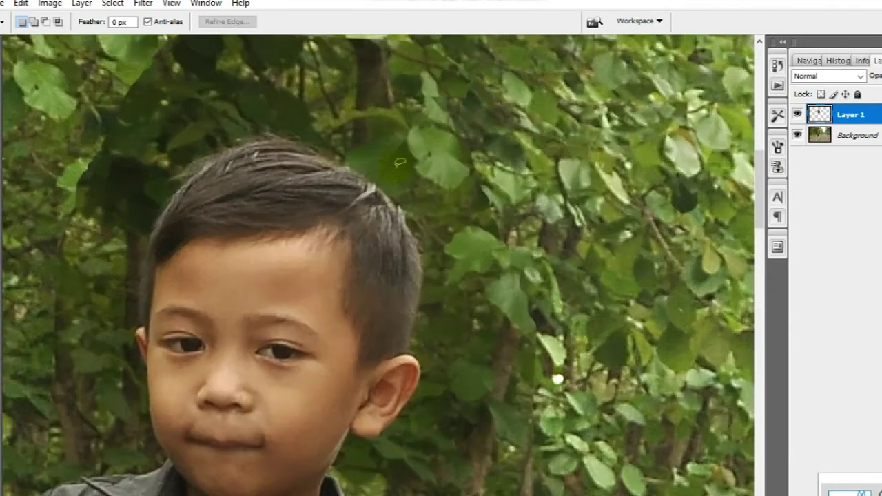
pyautogui.moveTo(418, 142); pyautogui.dragTo(431, 218)
pyautogui.press('e')
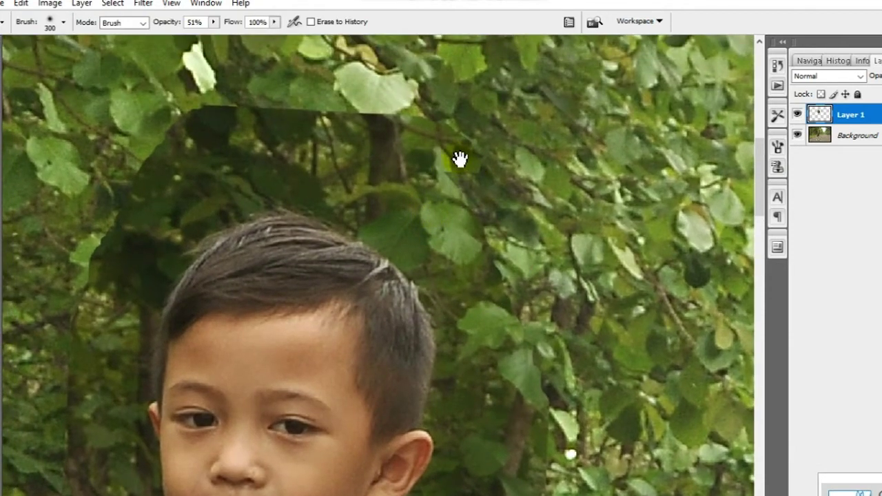
pyautogui.scroll(1, 458, 157)
pyautogui.press('[')
pyautogui.press('[')
pyautogui.press('[')
pyautogui.press('[')
pyautogui.press('[')
pyautogui.press('[')
pyautogui.press('[')
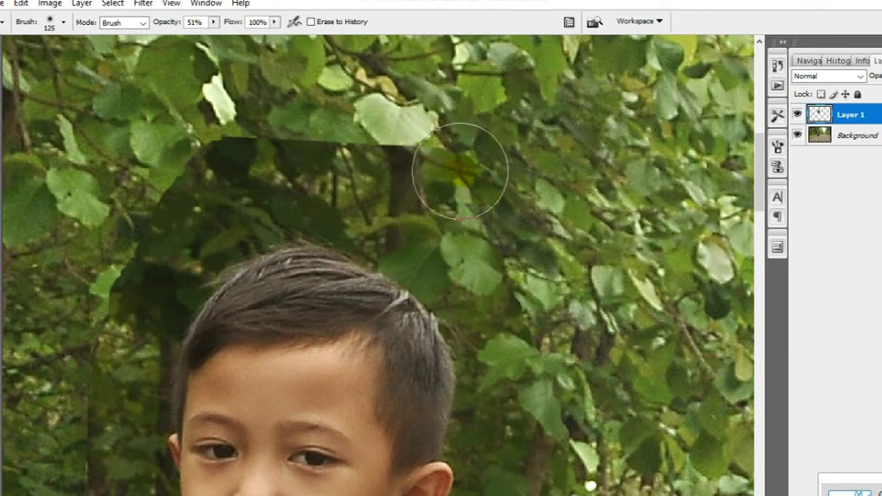
pyautogui.moveTo(458, 171)
pyautogui.mouseDown()
pyautogui.moveTo(302, 128)
pyautogui.moveTo(404, 138)
pyautogui.moveTo(306, 133)
pyautogui.moveTo(314, 126)
pyautogui.moveTo(162, 168)
pyautogui.moveTo(102, 269)
pyautogui.moveTo(173, 154)
pyautogui.moveTo(391, 147)
pyautogui.moveTo(447, 175)
pyautogui.moveTo(443, 195)
pyautogui.moveTo(491, 310)
pyautogui.moveTo(503, 245)
pyautogui.mouseUp()
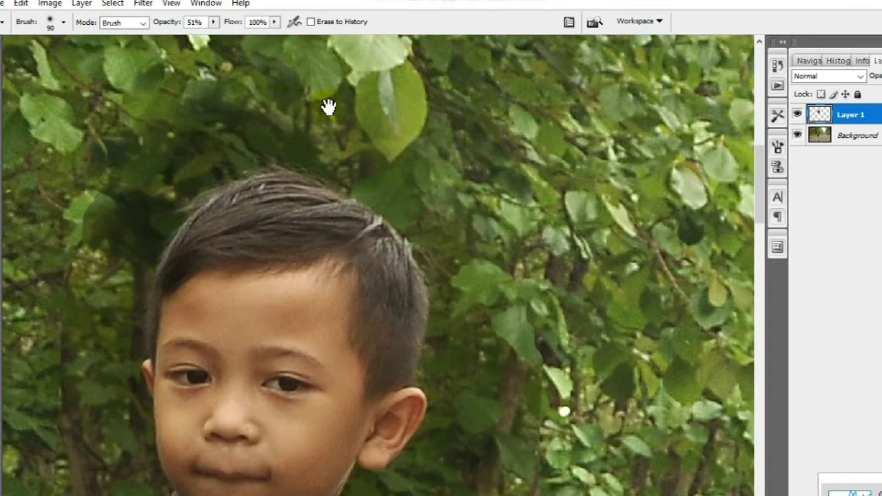
# Erase Layer 1's visible edge in the foliage beside the head down to the shoulder with a 90 px eraser.
pyautogui.moveTo(329, 104); pyautogui.dragTo(494, 142)
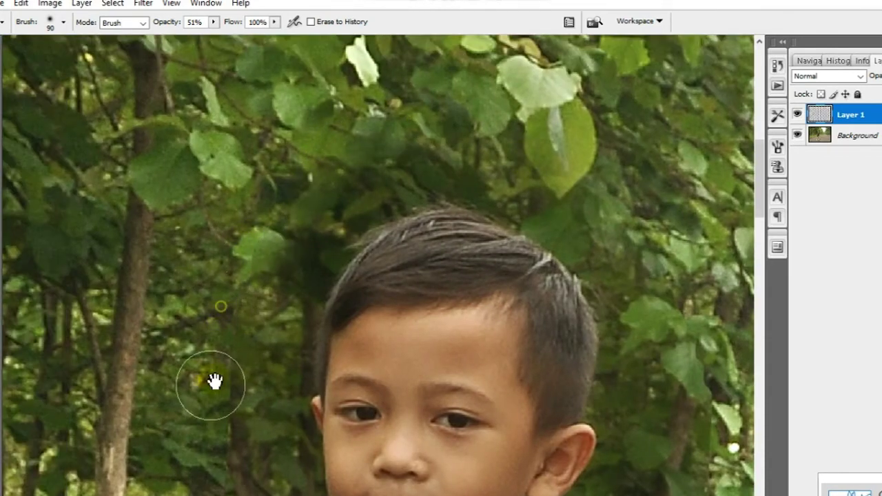
pyautogui.moveTo(213, 379); pyautogui.dragTo(213, 266)
pyautogui.moveTo(232, 366); pyautogui.dragTo(197, 218)
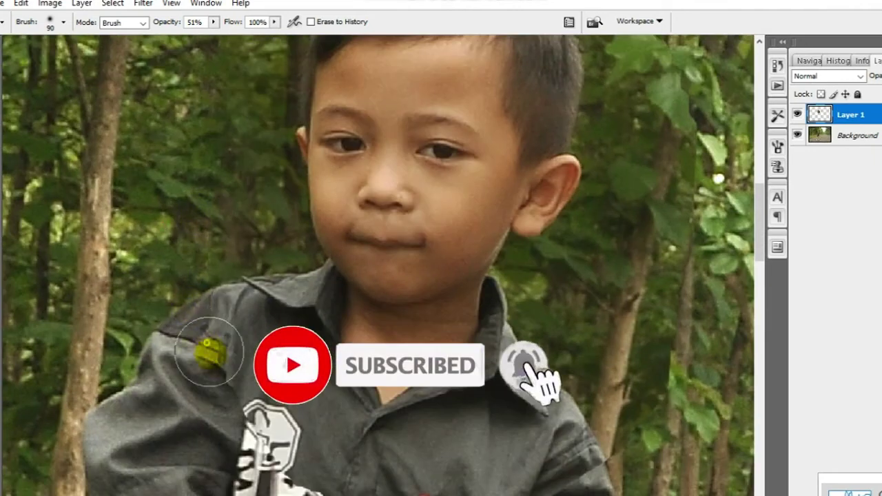
pyautogui.rightClick(210, 345)
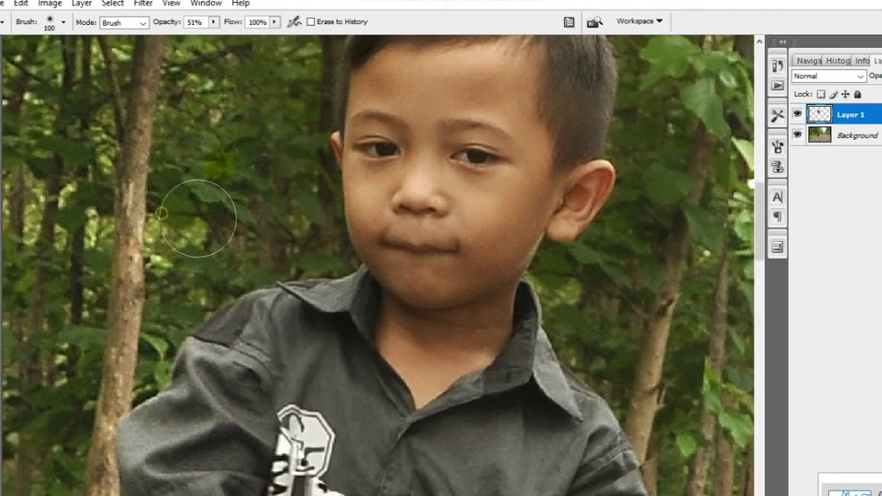
# Set the eraser opacity to 74% and blend Layer 1 into the shirt from the shoulder to the chest logo.
pyautogui.click(215, 22)
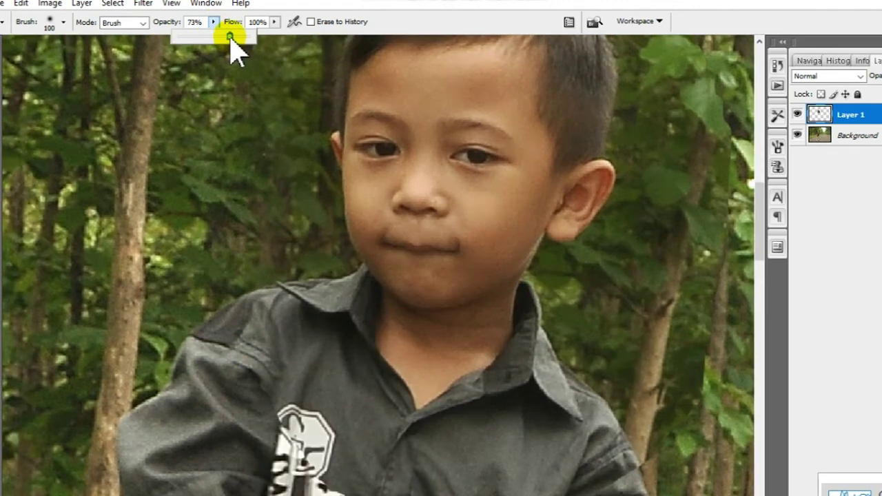
pyautogui.click(195, 270)
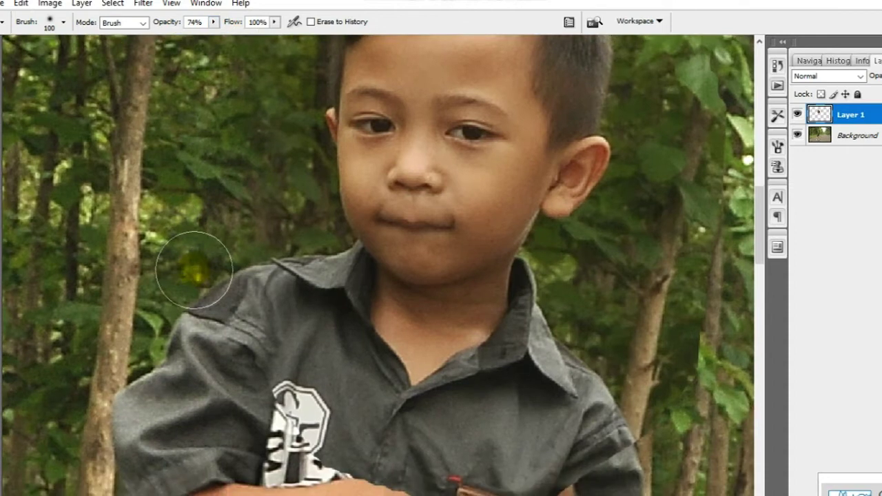
pyautogui.press('space')
pyautogui.moveTo(349, 368); pyautogui.dragTo(350, 309)
pyautogui.moveTo(271, 291)
pyautogui.mouseDown()
pyautogui.moveTo(291, 361)
pyautogui.moveTo(327, 404)
pyautogui.moveTo(313, 372)
pyautogui.moveTo(345, 392)
pyautogui.moveTo(293, 330)
pyautogui.mouseUp()
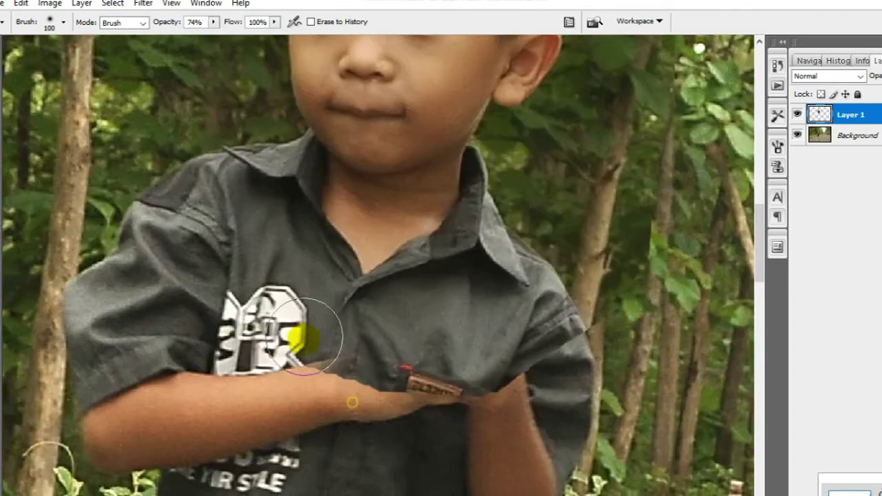
# Erase the pasted shirt and pocket label that cover the clasped hands, using the 100 px eraser.
pyautogui.moveTo(308, 335)
pyautogui.mouseDown()
pyautogui.moveTo(339, 380)
pyautogui.moveTo(407, 380)
pyautogui.moveTo(384, 378)
pyautogui.moveTo(414, 368)
pyautogui.moveTo(449, 390)
pyautogui.moveTo(498, 374)
pyautogui.mouseUp()
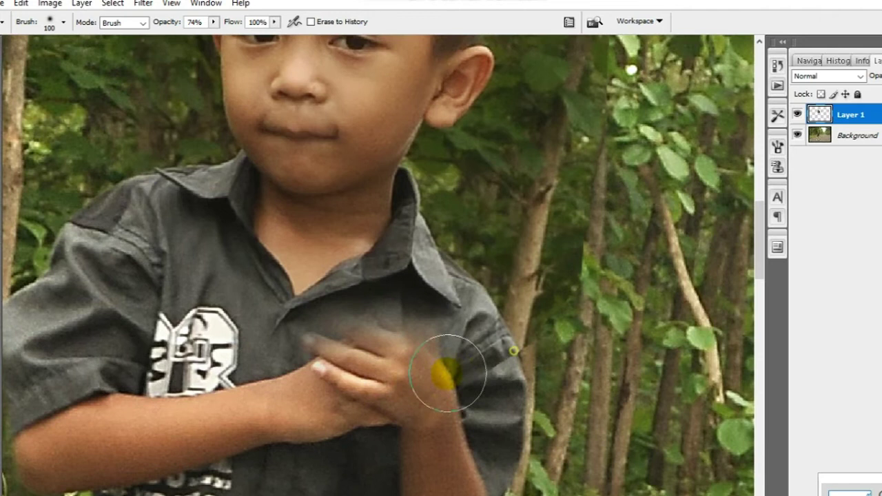
pyautogui.moveTo(442, 379)
pyautogui.mouseDown()
pyautogui.moveTo(501, 370)
pyautogui.moveTo(406, 365)
pyautogui.mouseUp()
pyautogui.moveTo(406, 365); pyautogui.dragTo(458, 373)
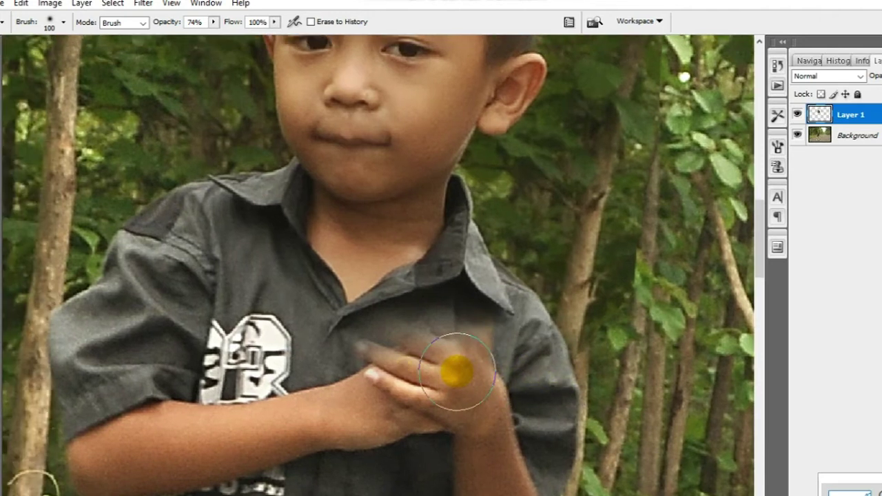
# Reduce the eraser to about 45 px and erase the pasted shirt over the raised fingers up to their fingertips.
pyautogui.press('[')
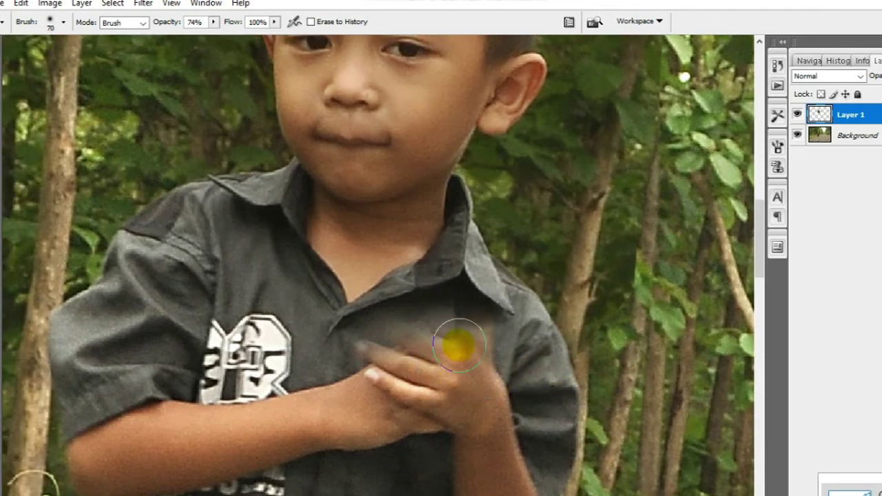
pyautogui.scroll(3, 463, 346)
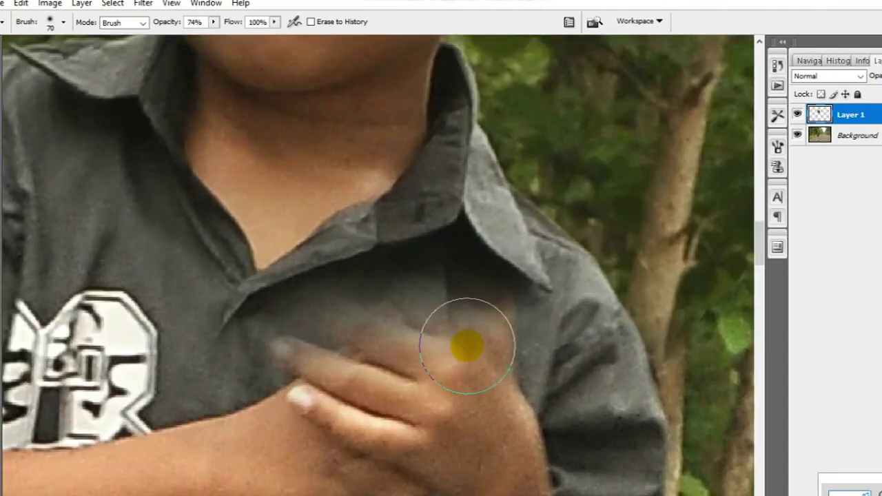
pyautogui.press('[')
pyautogui.press('[')
pyautogui.press('[')
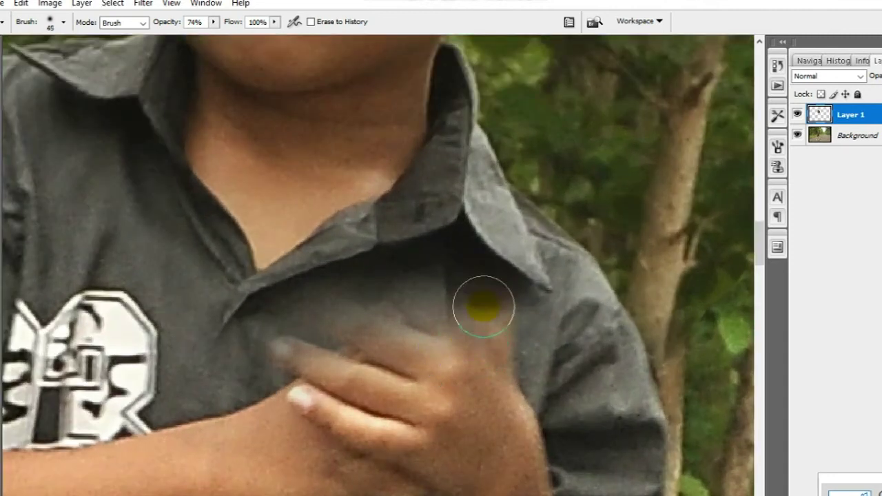
pyautogui.moveTo(478, 304)
pyautogui.mouseDown()
pyautogui.moveTo(484, 328)
pyautogui.moveTo(476, 325)
pyautogui.moveTo(493, 363)
pyautogui.moveTo(464, 283)
pyautogui.moveTo(493, 310)
pyautogui.moveTo(478, 295)
pyautogui.moveTo(493, 324)
pyautogui.moveTo(483, 370)
pyautogui.moveTo(446, 310)
pyautogui.moveTo(405, 293)
pyautogui.moveTo(366, 300)
pyautogui.moveTo(463, 351)
pyautogui.moveTo(319, 335)
pyautogui.moveTo(347, 347)
pyautogui.moveTo(449, 345)
pyautogui.mouseUp()
pyautogui.moveTo(494, 288)
pyautogui.mouseDown()
pyautogui.moveTo(356, 330)
pyautogui.moveTo(452, 319)
pyautogui.moveTo(339, 332)
pyautogui.moveTo(461, 379)
pyautogui.moveTo(343, 367)
pyautogui.moveTo(394, 293)
pyautogui.moveTo(437, 280)
pyautogui.moveTo(389, 295)
pyautogui.moveTo(467, 262)
pyautogui.moveTo(417, 271)
pyautogui.moveTo(413, 256)
pyautogui.moveTo(421, 259)
pyautogui.moveTo(396, 271)
pyautogui.moveTo(424, 250)
pyautogui.moveTo(448, 256)
pyautogui.moveTo(375, 306)
pyautogui.mouseUp()
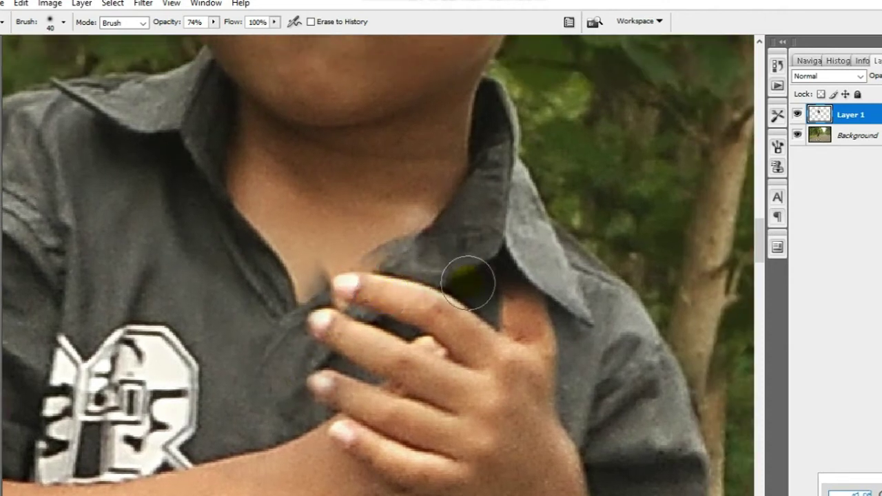
# Erase the pasted shirt and collar over the raised thumb and around its base with the 40 px eraser.
pyautogui.moveTo(488, 291)
pyautogui.mouseDown()
pyautogui.moveTo(497, 246)
pyautogui.moveTo(529, 291)
pyautogui.moveTo(561, 310)
pyautogui.moveTo(516, 261)
pyautogui.moveTo(591, 325)
pyautogui.mouseUp()
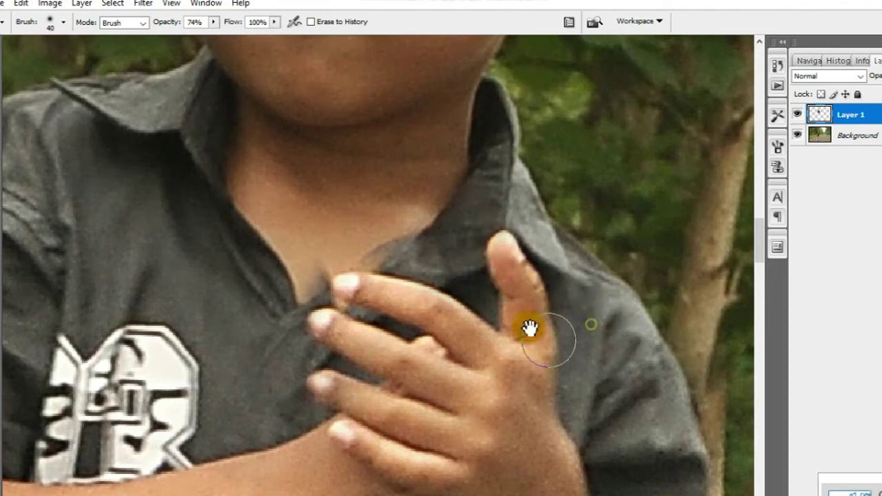
pyautogui.moveTo(530, 331); pyautogui.dragTo(577, 357)
pyautogui.moveTo(506, 306)
pyautogui.mouseDown()
pyautogui.moveTo(429, 303)
pyautogui.moveTo(455, 286)
pyautogui.moveTo(431, 301)
pyautogui.moveTo(438, 289)
pyautogui.moveTo(395, 336)
pyautogui.moveTo(401, 346)
pyautogui.moveTo(457, 356)
pyautogui.moveTo(461, 339)
pyautogui.moveTo(444, 347)
pyautogui.moveTo(466, 339)
pyautogui.moveTo(425, 337)
pyautogui.mouseUp()
# Clean up the blend around the uppermost fingertip and along the open neckline with the 40 px eraser.
pyautogui.hotkey('ctrl', '+')
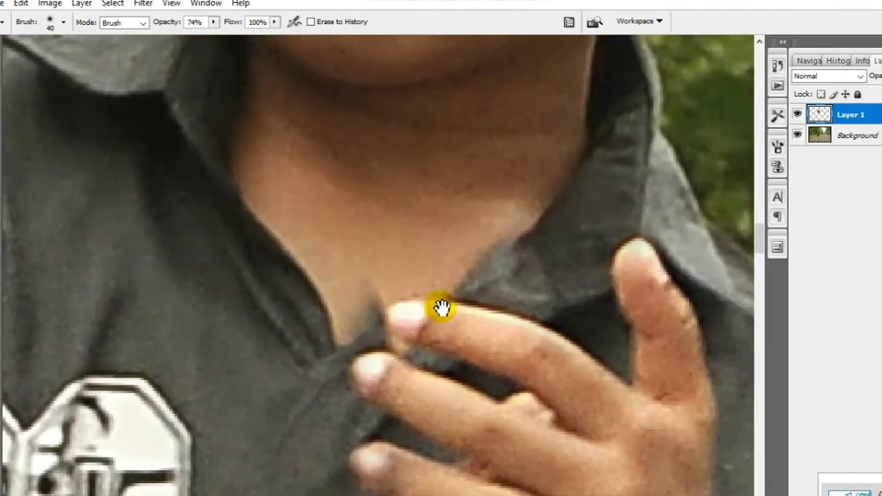
pyautogui.moveTo(441, 308)
pyautogui.mouseDown()
pyautogui.moveTo(492, 315)
pyautogui.moveTo(451, 347)
pyautogui.moveTo(460, 355)
pyautogui.mouseUp()
pyautogui.moveTo(473, 343)
pyautogui.mouseDown()
pyautogui.moveTo(422, 323)
pyautogui.moveTo(423, 305)
pyautogui.mouseUp()
pyautogui.hotkey('ctrl', '-')
pyautogui.hotkey('ctrl', '-')
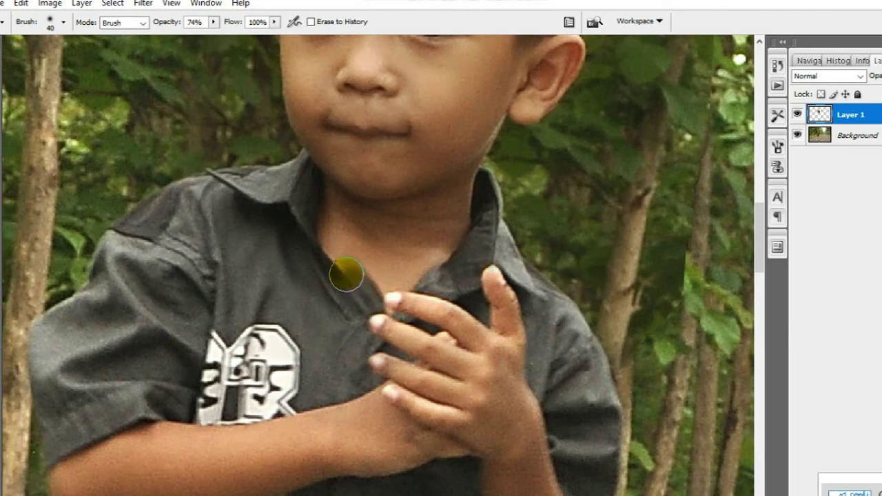
pyautogui.moveTo(346, 275)
pyautogui.mouseDown()
pyautogui.moveTo(376, 314)
pyautogui.moveTo(335, 248)
pyautogui.moveTo(337, 258)
pyautogui.mouseUp()
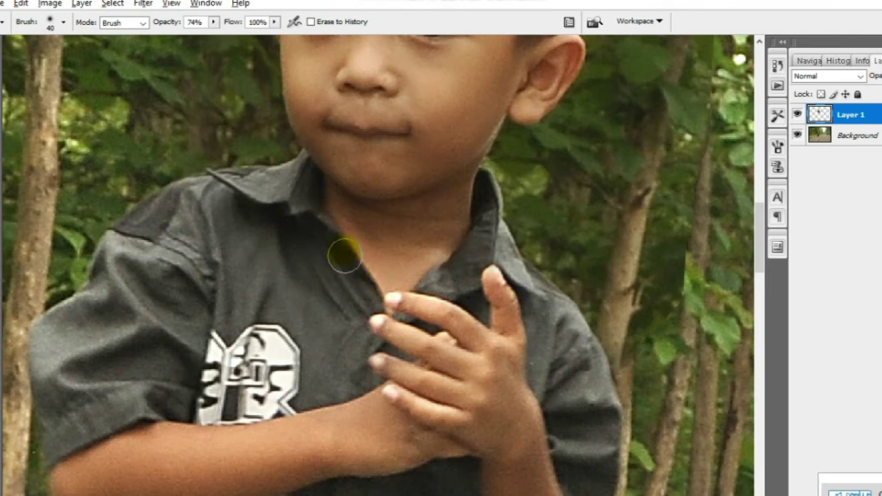
# Inspect the blended head, collar and hands against the surrounding forest, both up close and in the wider picture.
pyautogui.moveTo(353, 265); pyautogui.dragTo(393, 347)
pyautogui.hotkey('ctrl', '+')
pyautogui.moveTo(337, 299)
pyautogui.mouseDown()
pyautogui.moveTo(317, 277)
pyautogui.moveTo(282, 279)
pyautogui.moveTo(203, 238)
pyautogui.moveTo(234, 238)
pyautogui.moveTo(166, 248)
pyautogui.moveTo(223, 285)
pyautogui.moveTo(234, 350)
pyautogui.mouseUp()
pyautogui.hotkey('ctrl', '-')
pyautogui.scroll(-2, 255, 282)
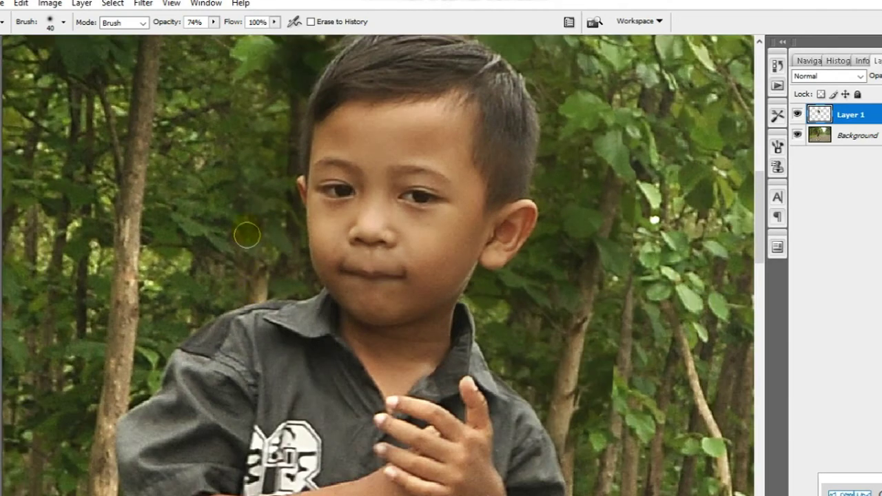
pyautogui.moveTo(251, 123); pyautogui.dragTo(216, 255)
pyautogui.scroll(-5, 469, 239)
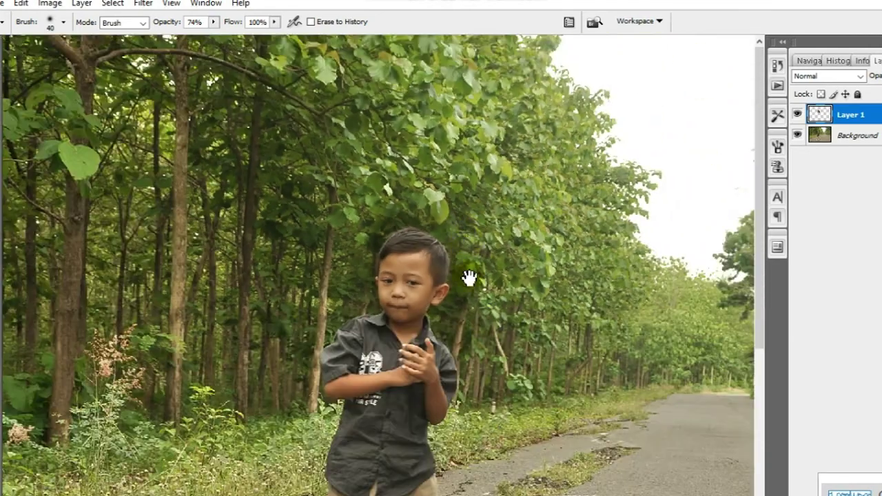
pyautogui.moveTo(469, 278); pyautogui.dragTo(430, 219)
pyautogui.scroll(4, 389, 240)
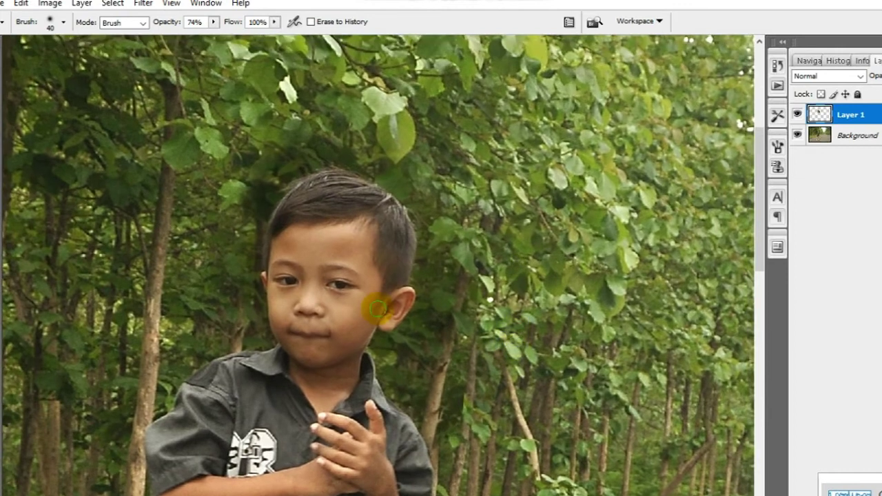
pyautogui.moveTo(491, 375); pyautogui.dragTo(452, 357)
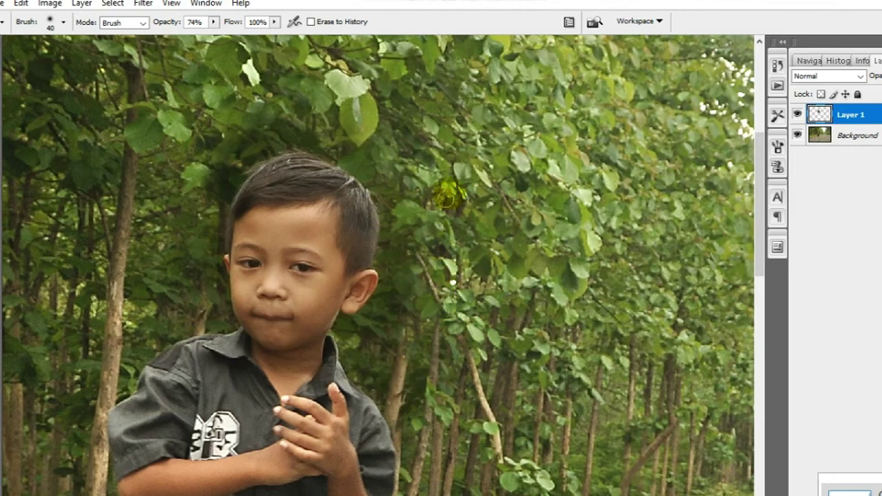
pyautogui.moveTo(449, 196); pyautogui.dragTo(491, 259)
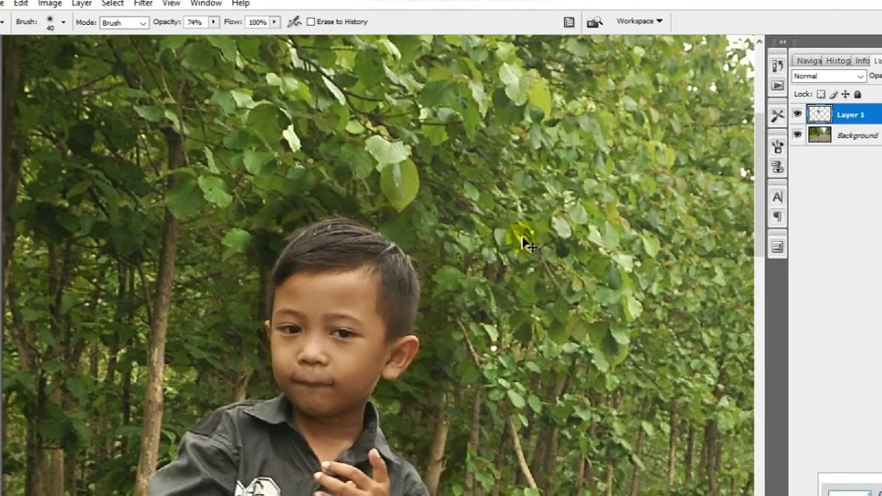
# Darken the Background layer with Levels, using input black 13, output levels 3 to 224 and a slightly darker midtone.
pyautogui.keyDown('ctrl'); pyautogui.rightClick(524, 242); pyautogui.keyUp('ctrl')
pyautogui.click(550, 254)
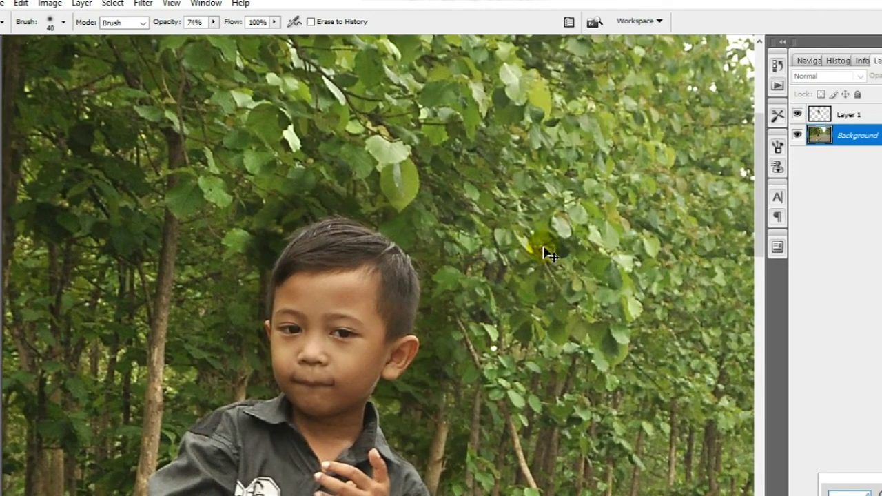
pyautogui.hotkey('ctrl', 'l')
pyautogui.moveTo(462, 82); pyautogui.dragTo(597, 85)
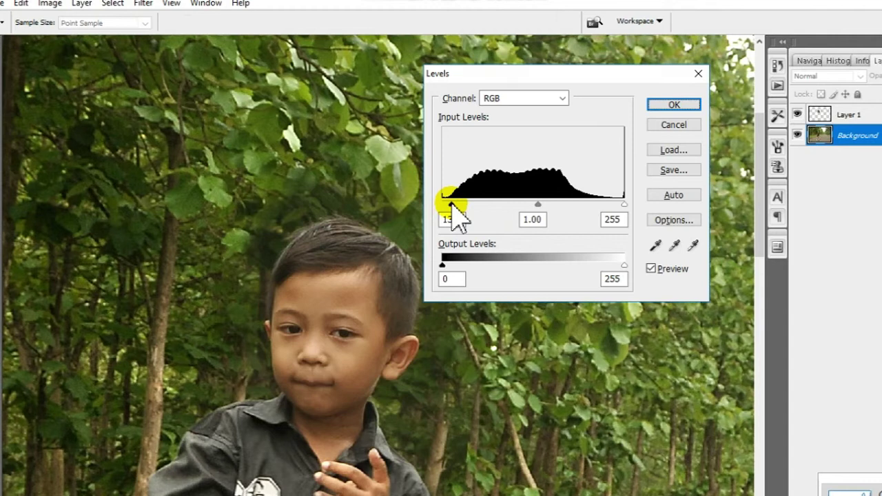
pyautogui.click(453, 206)
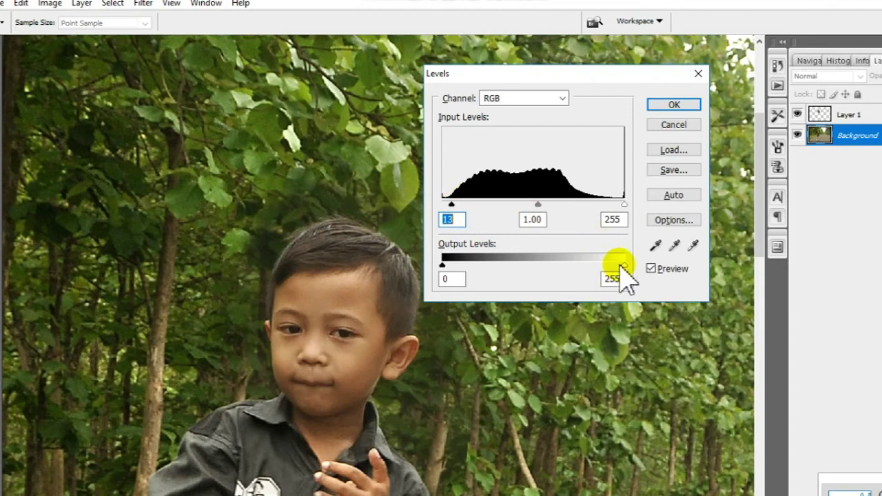
pyautogui.click(443, 264)
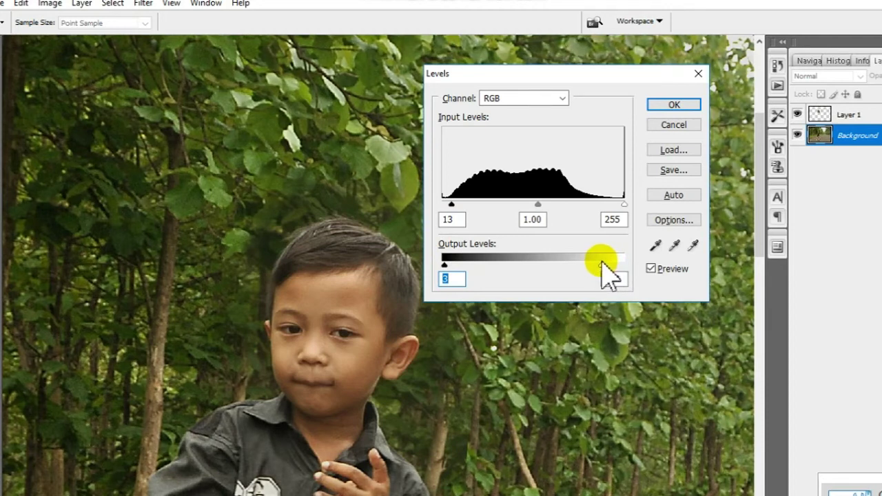
pyautogui.click(602, 264)
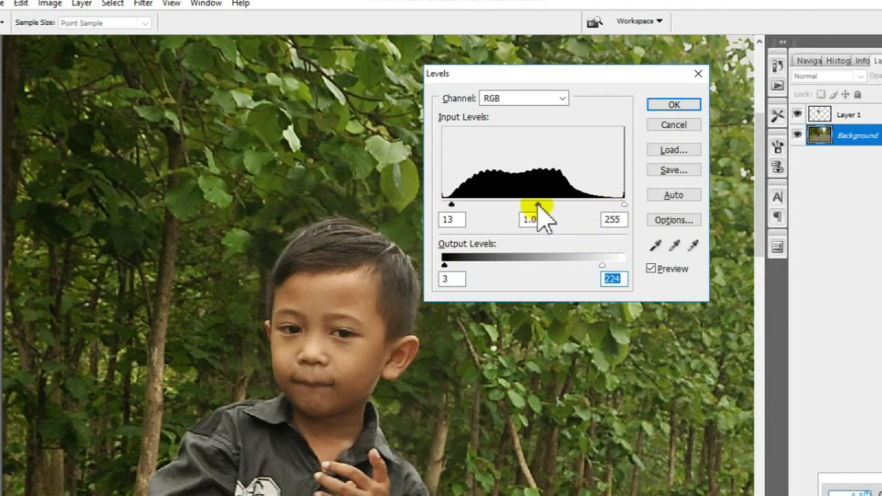
pyautogui.moveTo(538, 205); pyautogui.dragTo(545, 205)
pyautogui.press('Return')
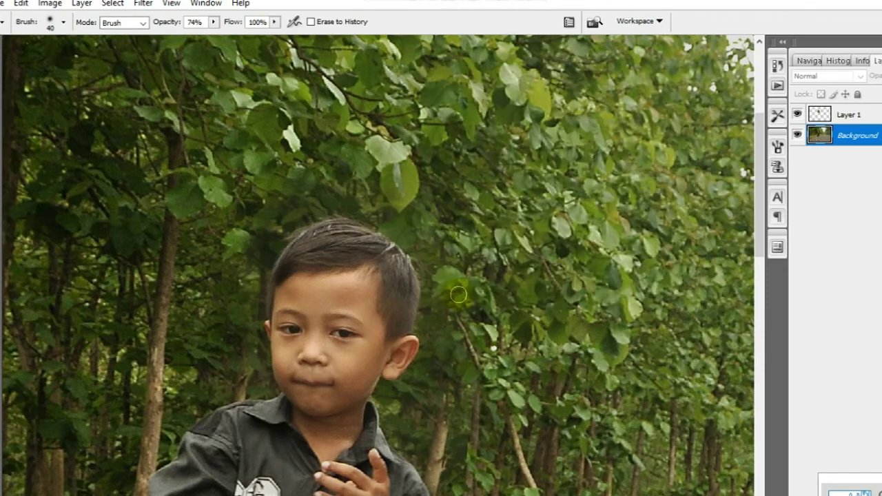
# Check how the darkened background matches the pasted head in the whole picture and around the boy.
pyautogui.hotkey('ctrl', '-')
pyautogui.hotkey('ctrl', '-')
pyautogui.hotkey('ctrl', '-')
pyautogui.hotkey('ctrl', '-')
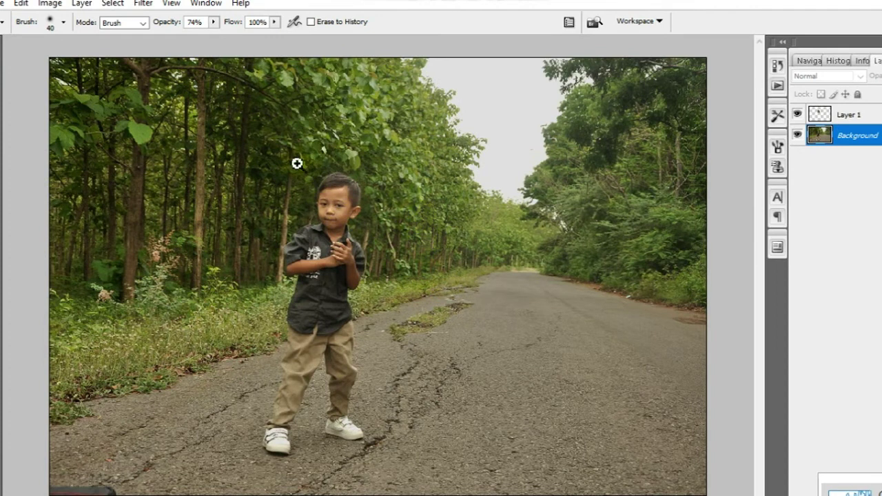
pyautogui.moveTo(401, 257); pyautogui.dragTo(402, 258)
pyautogui.moveTo(448, 260)
pyautogui.mouseDown()
pyautogui.moveTo(480, 291)
pyautogui.moveTo(461, 292)
pyautogui.mouseUp()
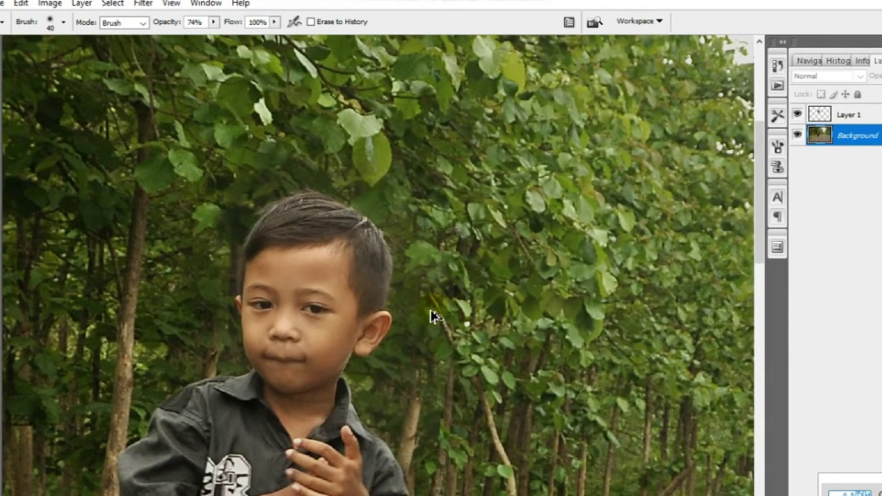
# Make Layer 1 active and erase its foliage between the boy's ear and shoulder and the branch beside him, exposing the background trunk.
pyautogui.scroll(1, 433, 317)
pyautogui.moveTo(423, 281)
pyautogui.mouseDown()
pyautogui.moveTo(411, 380)
pyautogui.moveTo(438, 297)
pyautogui.mouseUp()
pyautogui.hotkey('ctrl', 'z')
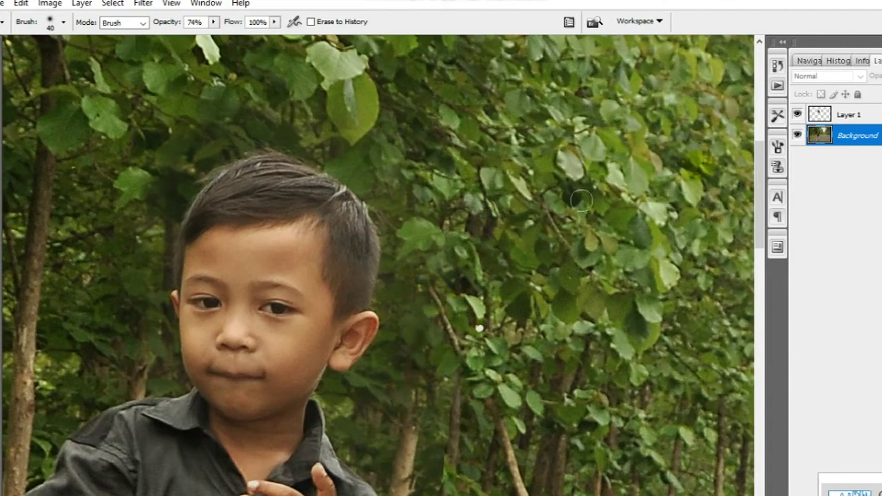
pyautogui.click(858, 114)
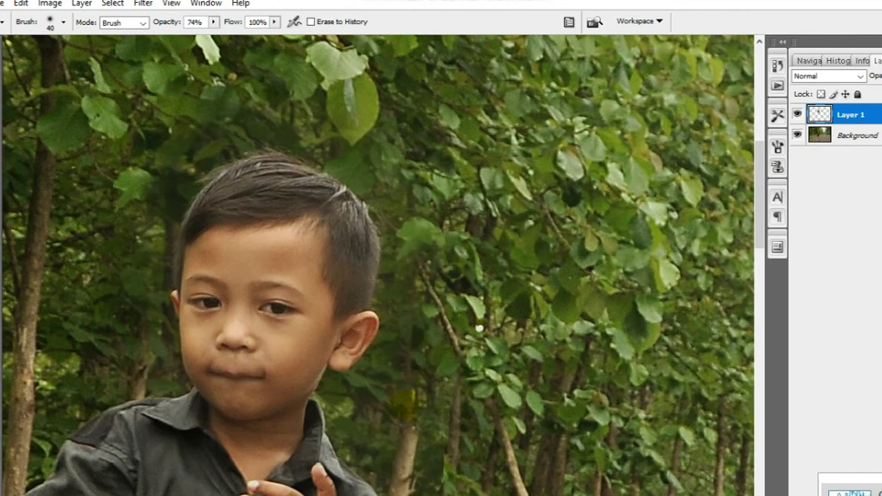
pyautogui.moveTo(405, 405)
pyautogui.mouseDown()
pyautogui.moveTo(415, 335)
pyautogui.moveTo(413, 402)
pyautogui.mouseUp()
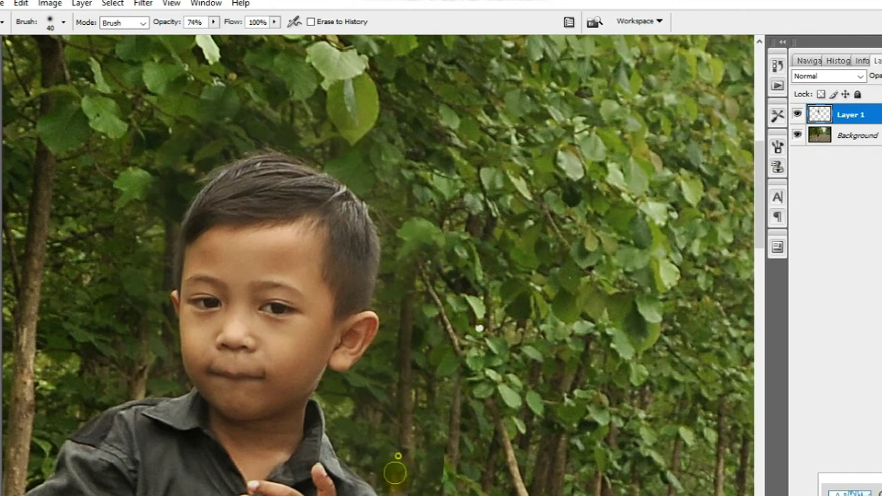
pyautogui.moveTo(423, 473)
pyautogui.mouseDown()
pyautogui.moveTo(430, 405)
pyautogui.moveTo(444, 362)
pyautogui.moveTo(424, 430)
pyautogui.moveTo(439, 378)
pyautogui.moveTo(435, 453)
pyautogui.moveTo(418, 367)
pyautogui.moveTo(404, 399)
pyautogui.moveTo(402, 368)
pyautogui.moveTo(397, 419)
pyautogui.mouseUp()
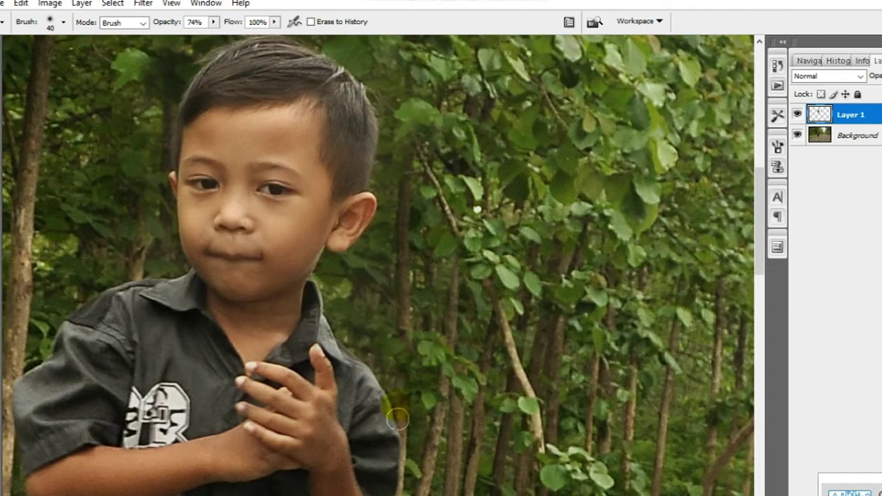
# Erase the mismatched pasted foliage beside and above the boy's hair on Layer 1 with the 40 px eraser.
pyautogui.scroll(2, 409, 406)
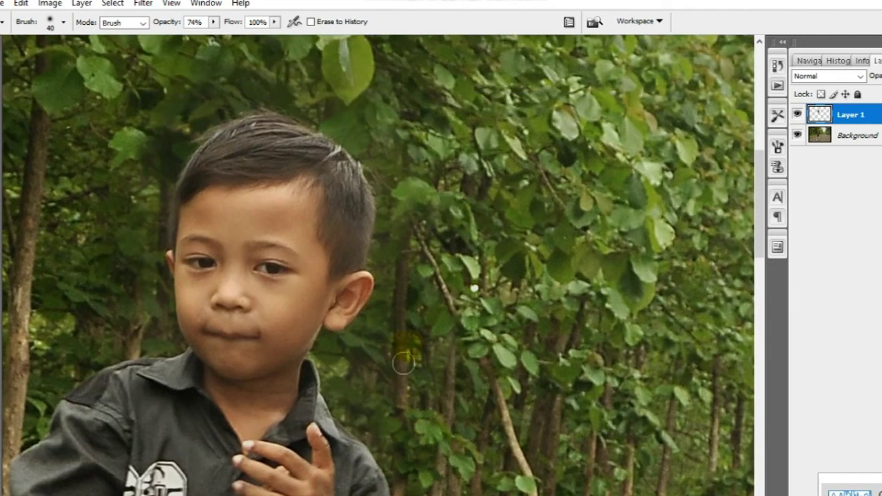
pyautogui.scroll(3, 404, 345)
pyautogui.moveTo(417, 162)
pyautogui.mouseDown()
pyautogui.moveTo(473, 280)
pyautogui.moveTo(561, 271)
pyautogui.mouseUp()
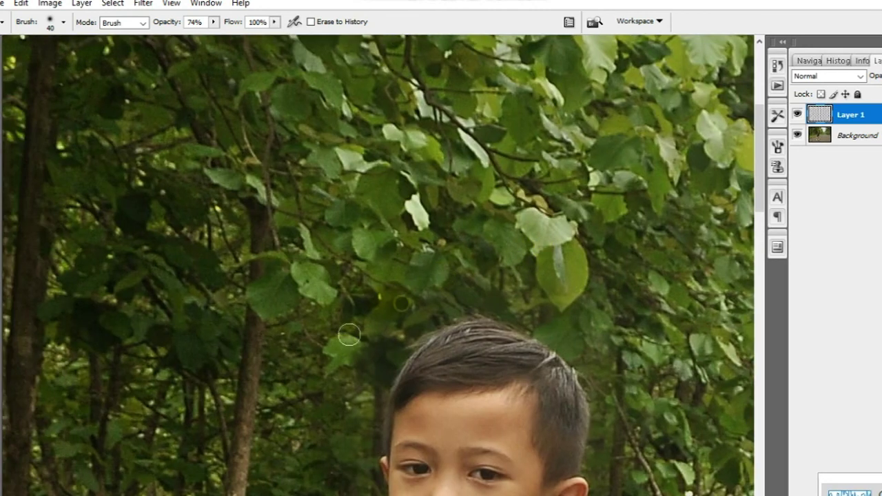
pyautogui.moveTo(375, 346)
pyautogui.mouseDown()
pyautogui.moveTo(358, 353)
pyautogui.moveTo(351, 399)
pyautogui.mouseUp()
pyautogui.moveTo(378, 340)
pyautogui.mouseDown()
pyautogui.moveTo(384, 324)
pyautogui.moveTo(512, 278)
pyautogui.mouseUp()
# Compare the blended head with the original by hiding and showing Layer 1, and inspect the surrounding foliage.
pyautogui.hotkey('ctrl', '-')
pyautogui.hotkey('ctrl', '-')
pyautogui.hotkey('ctrl', '-')
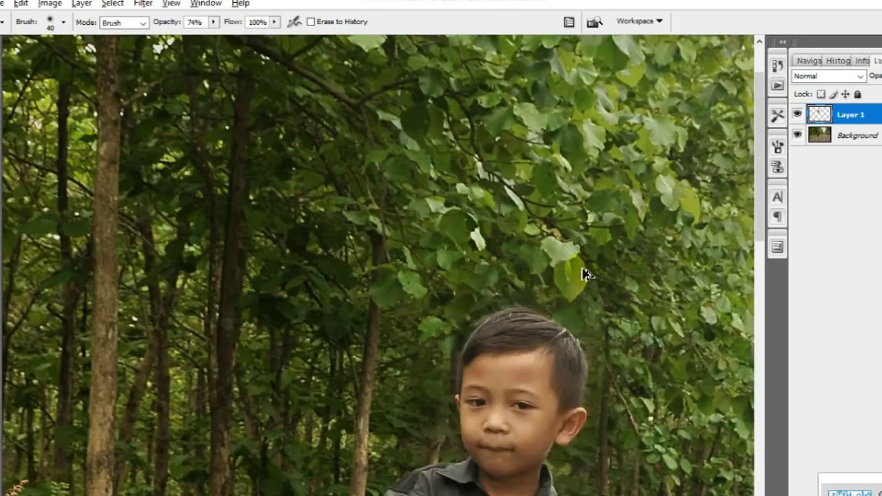
pyautogui.hotkey('ctrl', '+')
pyautogui.scroll(5, 392, 204)
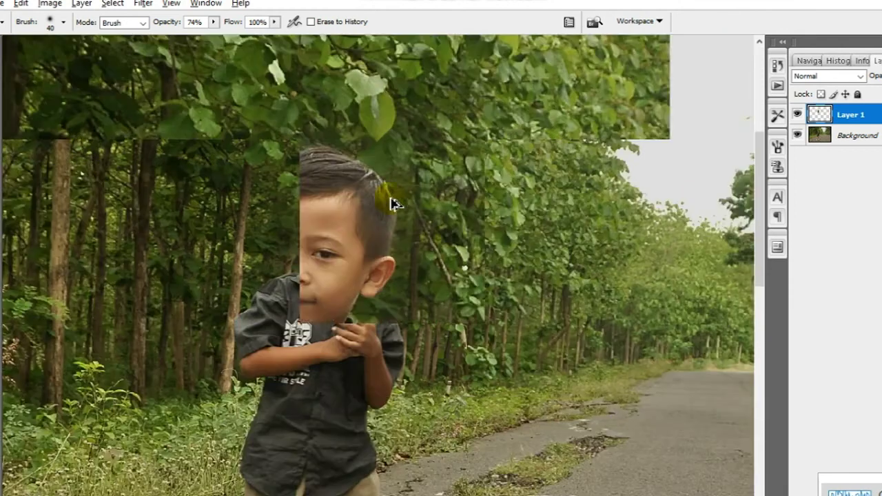
pyautogui.moveTo(517, 237); pyautogui.dragTo(566, 246)
pyautogui.click(798, 114)
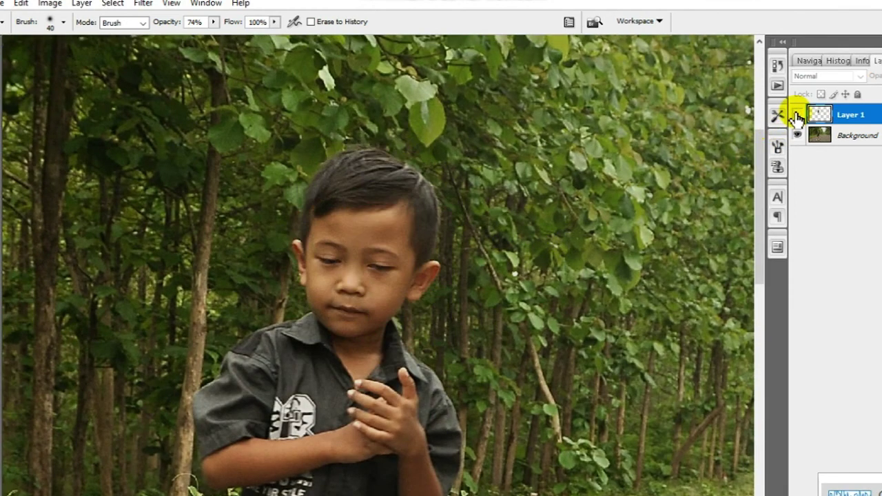
pyautogui.click(797, 115)
pyautogui.moveTo(623, 248); pyautogui.dragTo(578, 257)
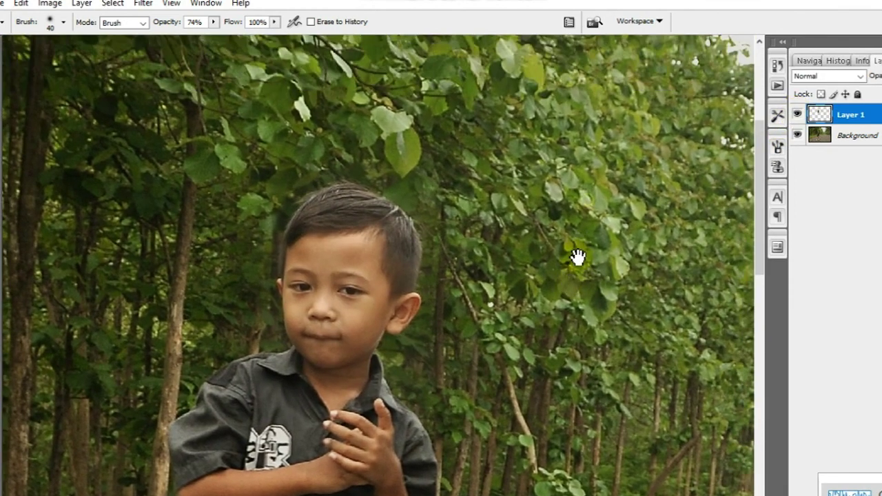
pyautogui.scroll(-1, 569, 258)
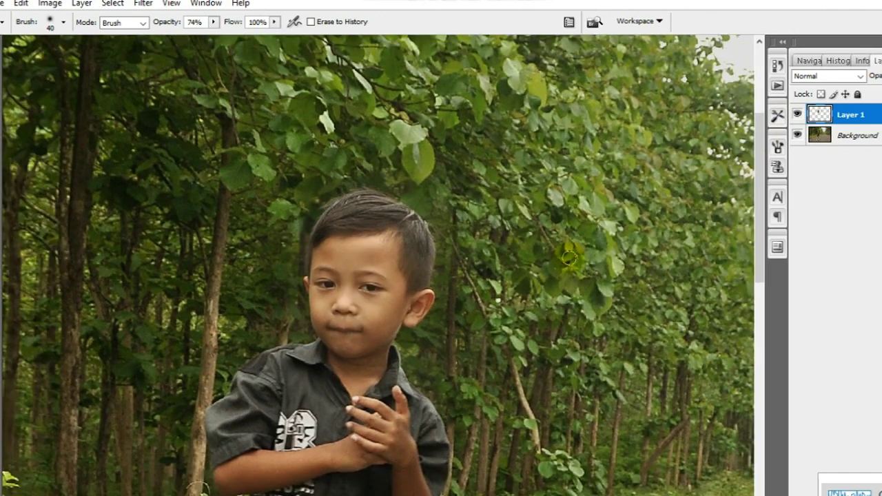